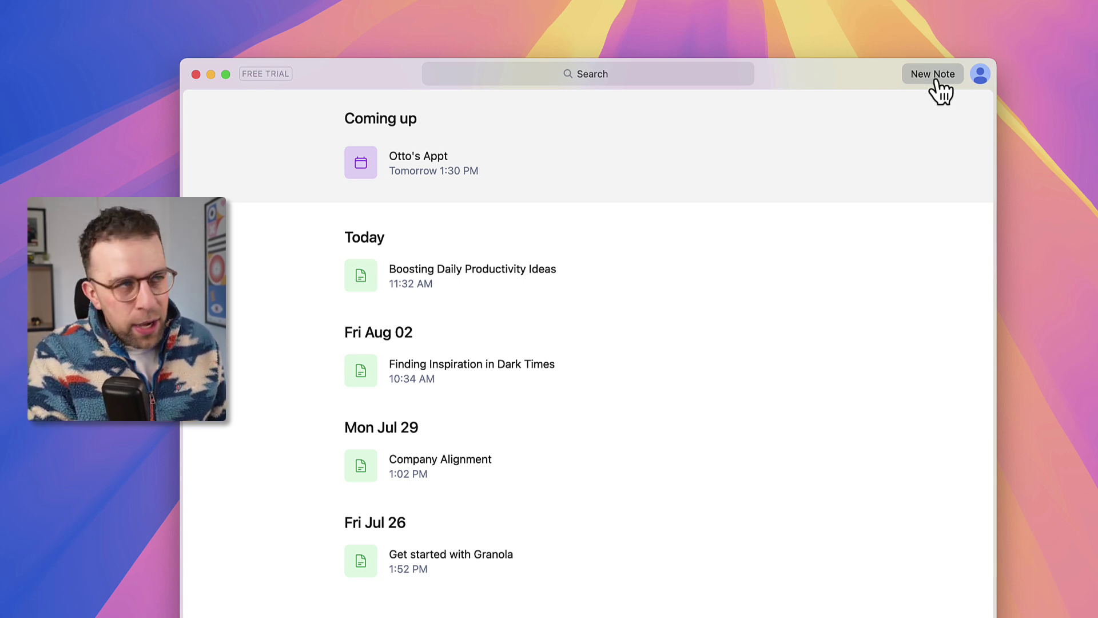
Step: Create a new meeting note and check its attendee details
left_click(933, 75)
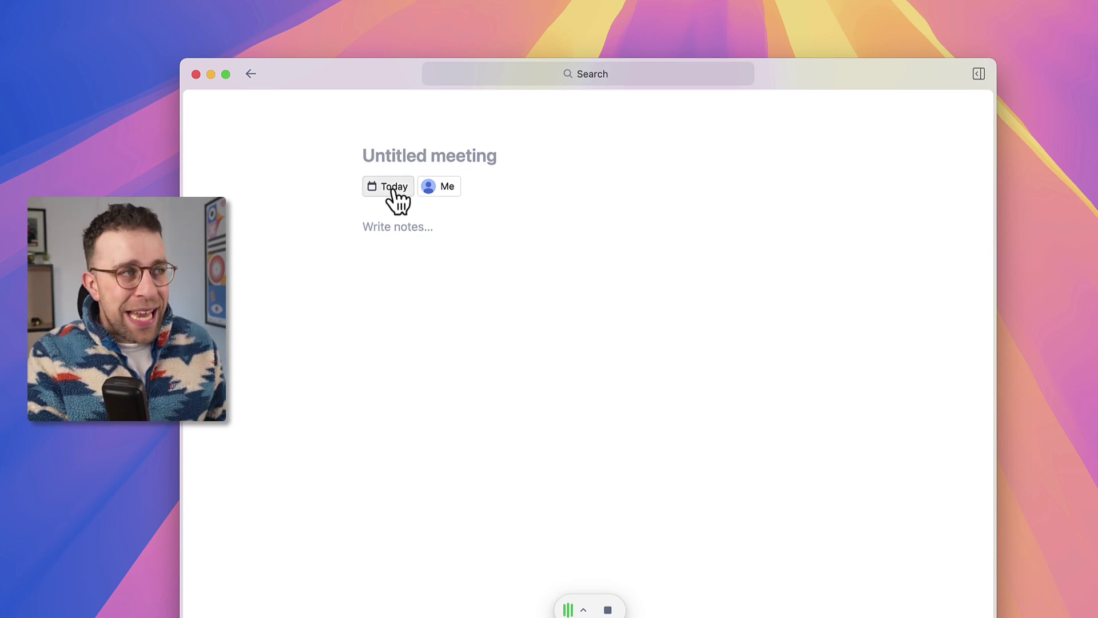
left_click(447, 187)
left_click(481, 300)
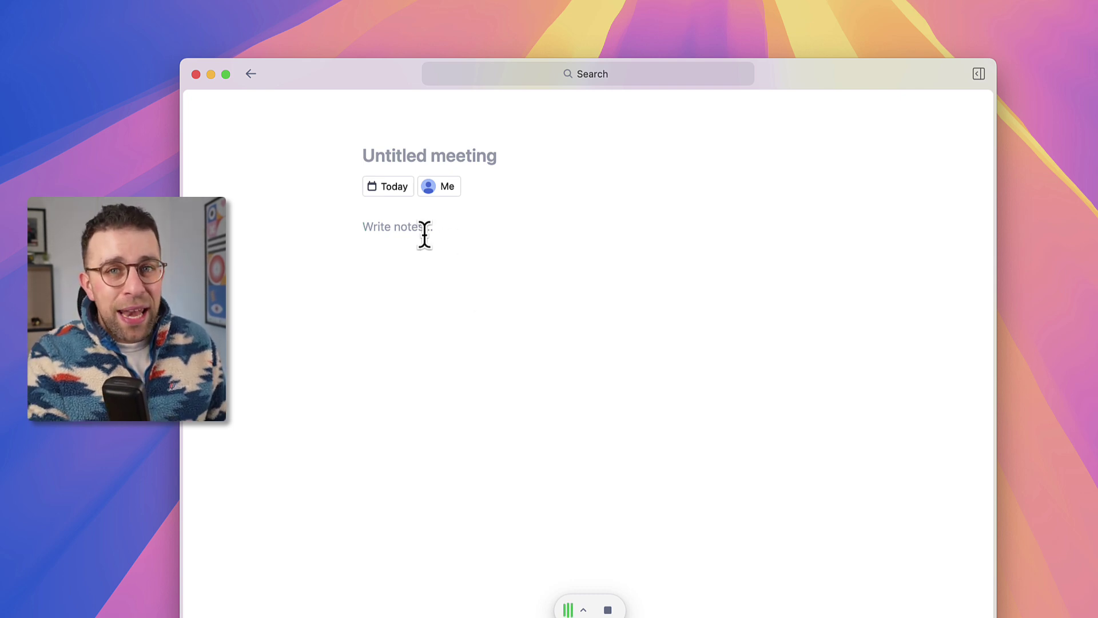
Step: Write two bullet notes reading "Thinking about Granola AI" and "Wondering whether to feature on Tool FInder"
type("- ")
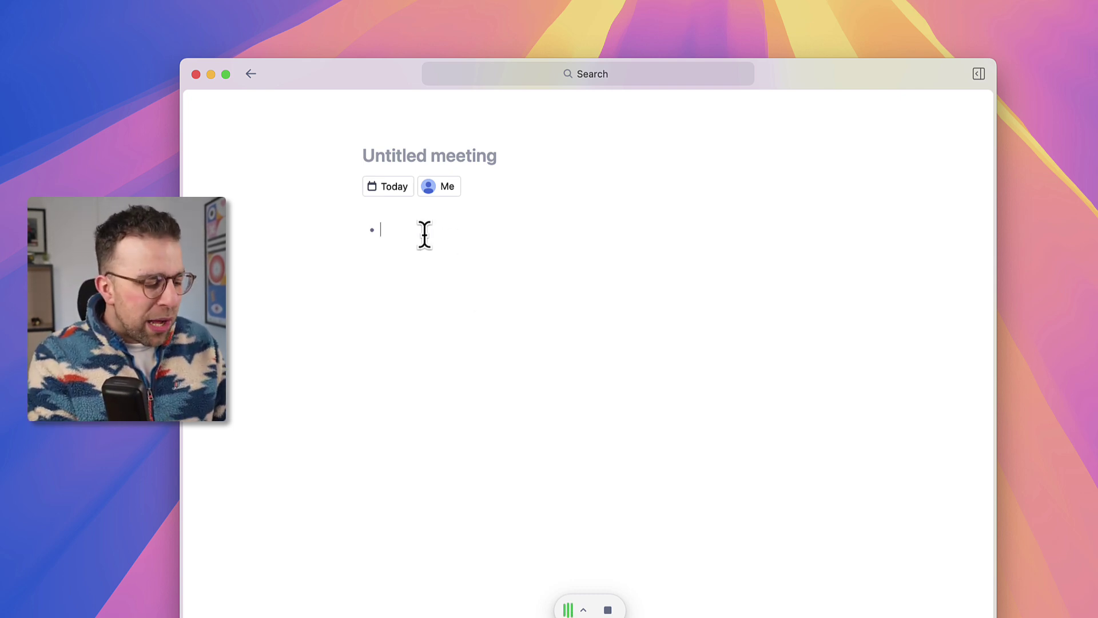
type("Thi")
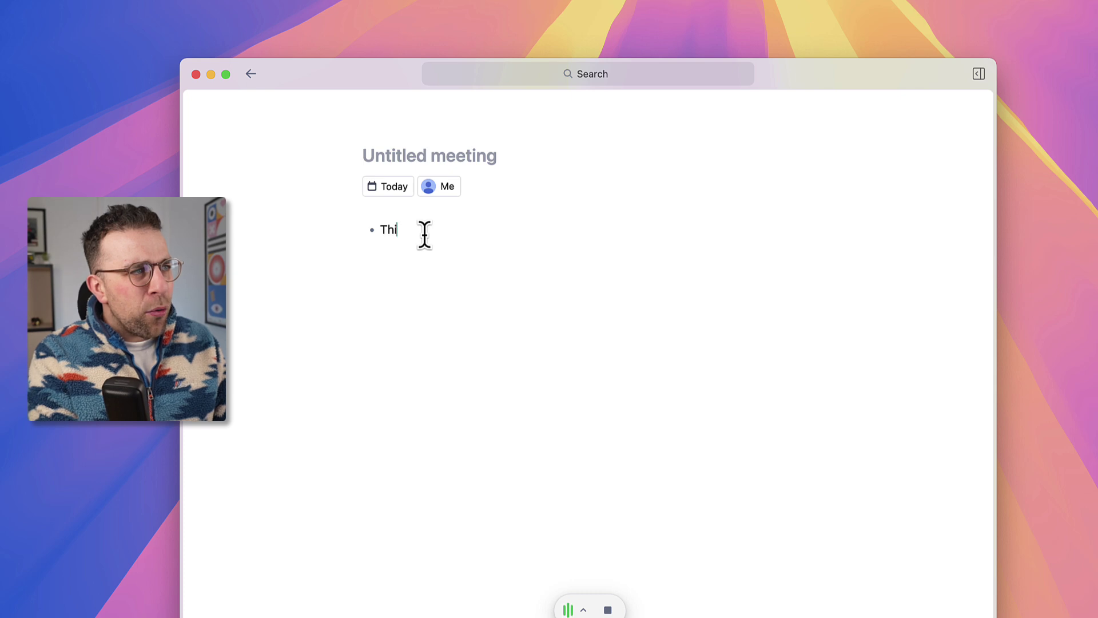
type("nking about Granola AI")
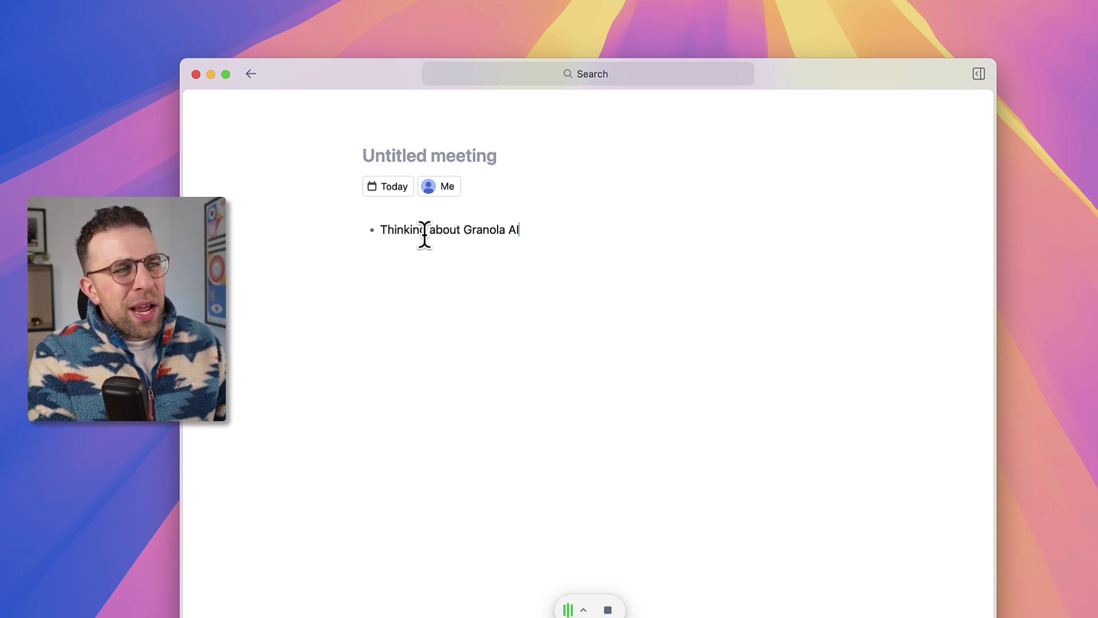
key("Return")
type("Wondering whe")
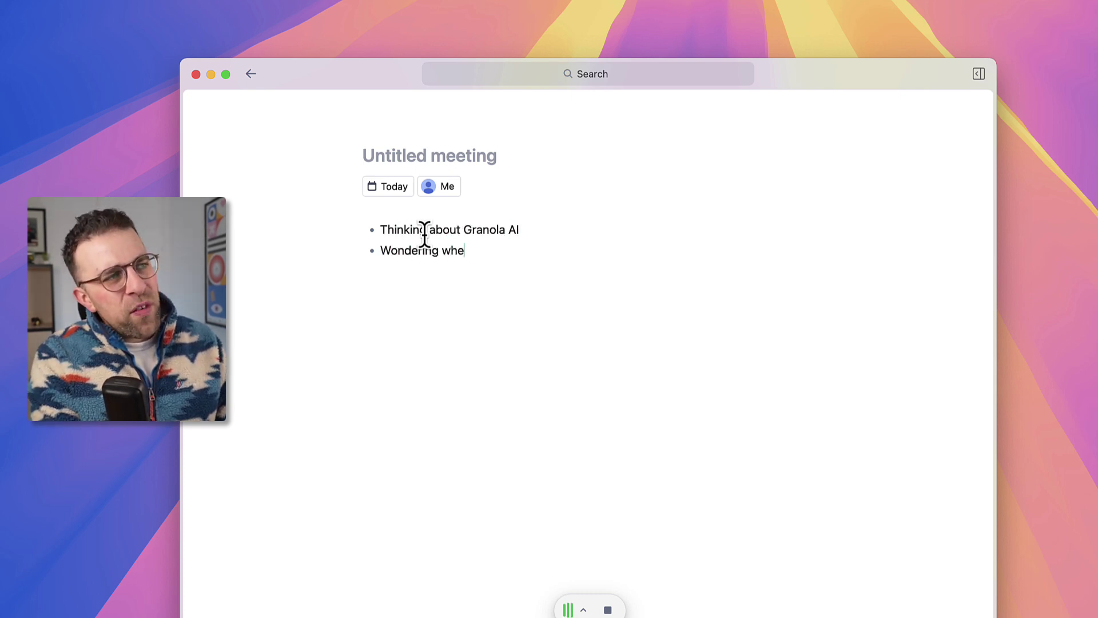
type("ther to feature on Tool FInder")
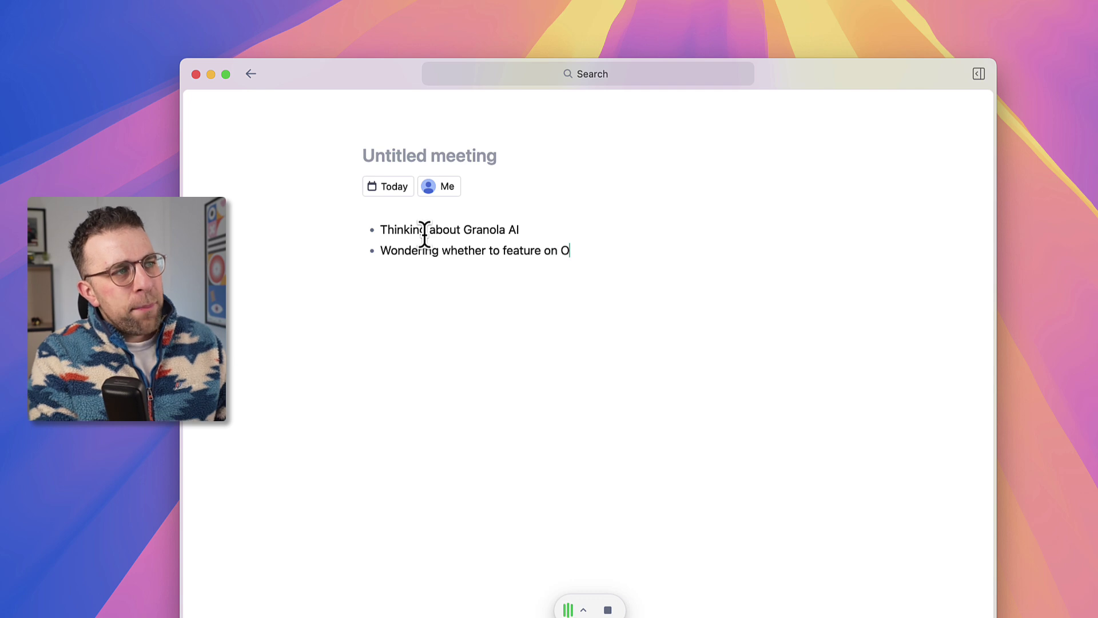
key("Return")
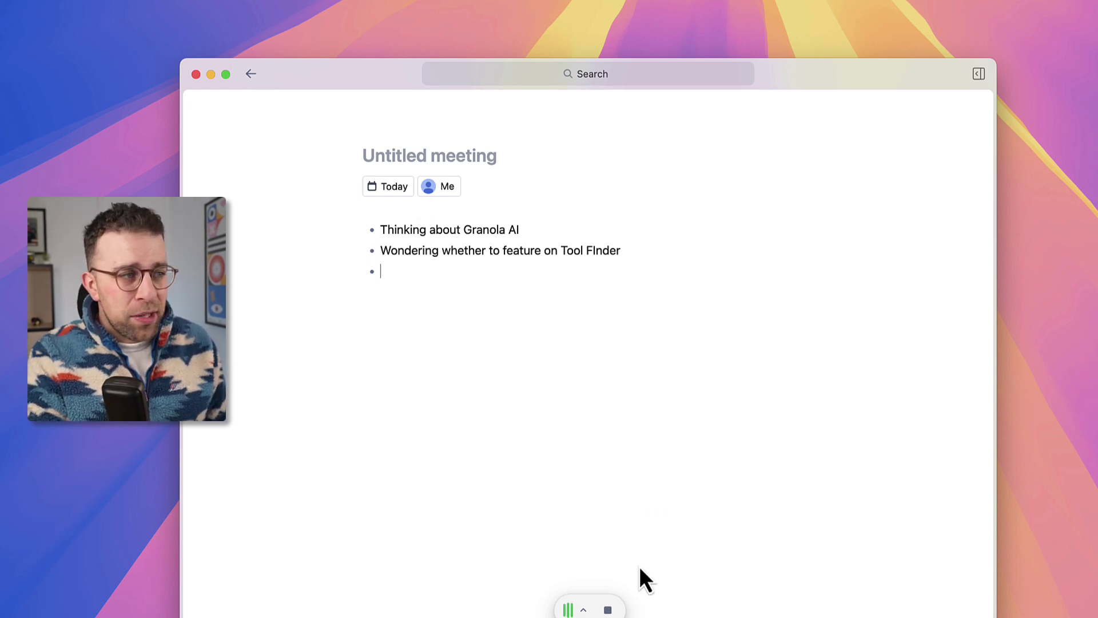
Step: Check the meeting's live transcript, stop the recording and close the transcript
left_click(583, 611)
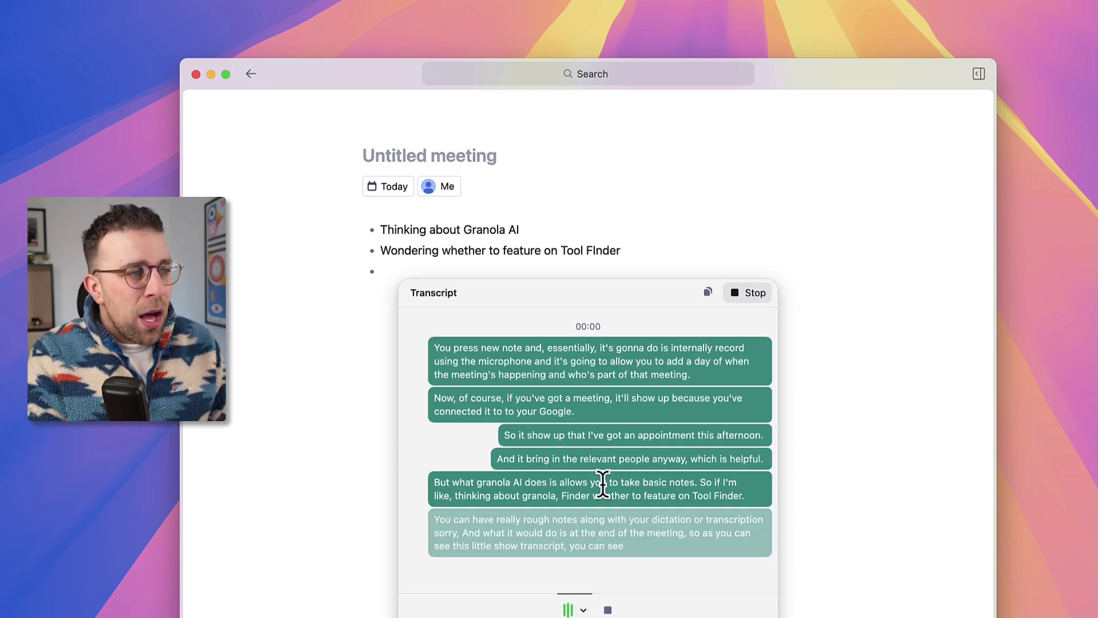
left_click(608, 610)
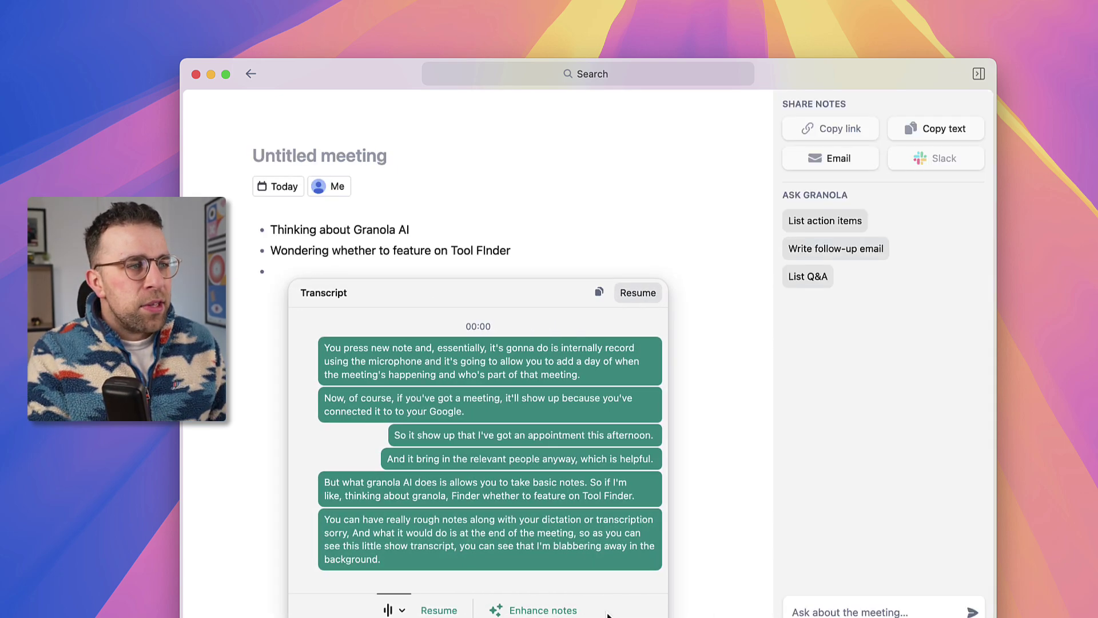
left_click(703, 470)
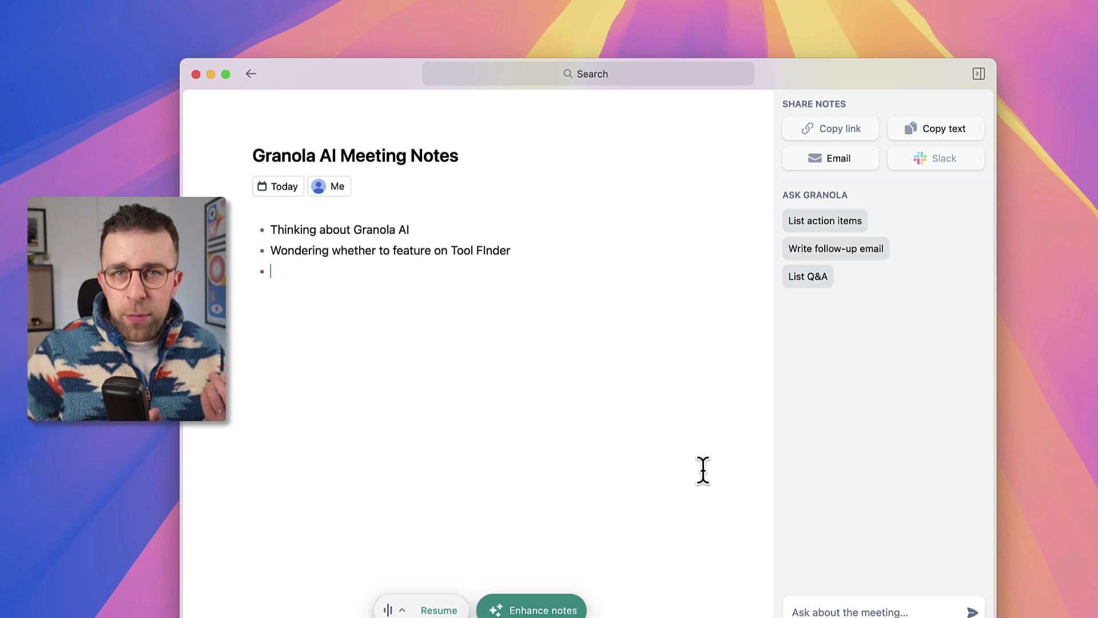
Step: Enhance the rough meeting notes with AI and read through the generated version
left_click(525, 610)
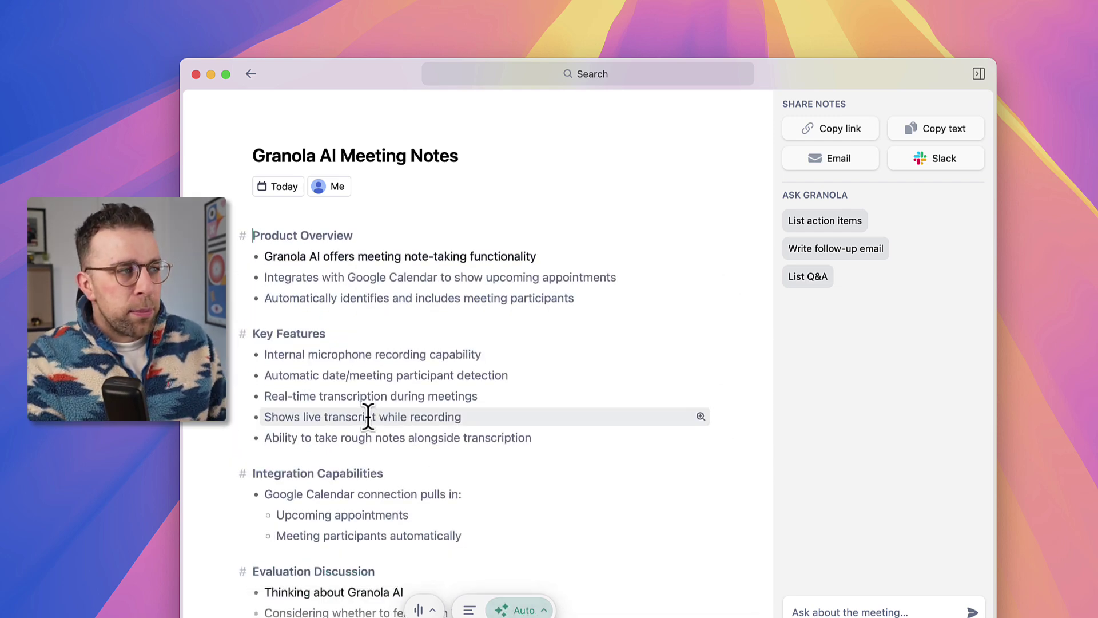
scroll(368, 416, "down", 5)
scroll(368, 416, "up", 5)
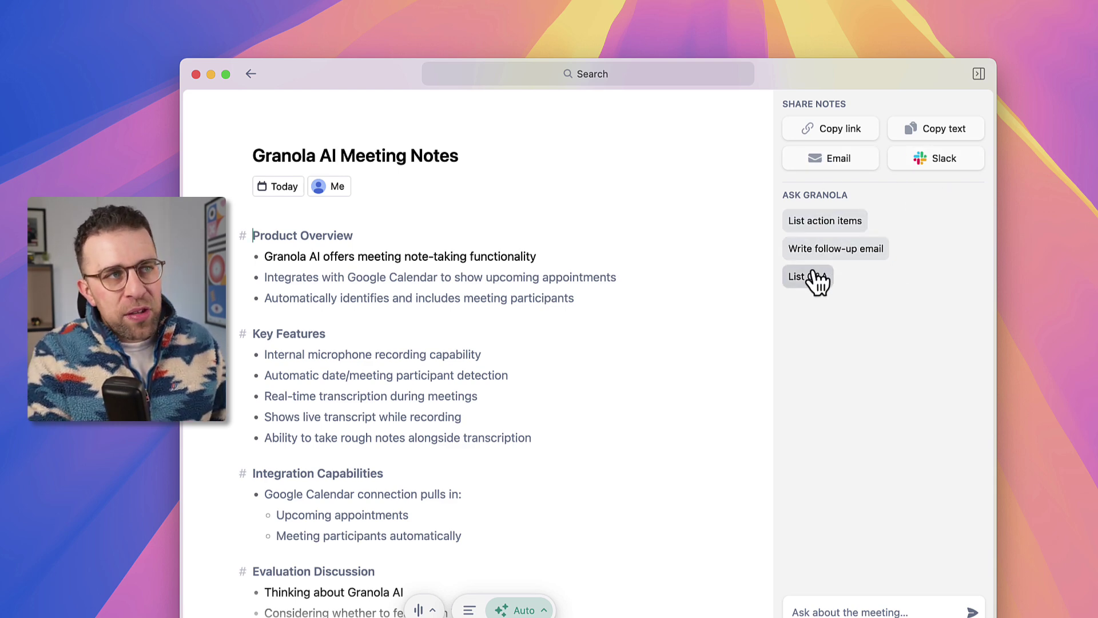
Step: Have Granola list the meeting's action items, and ask it "What was I talkin gabout?"
left_click(830, 223)
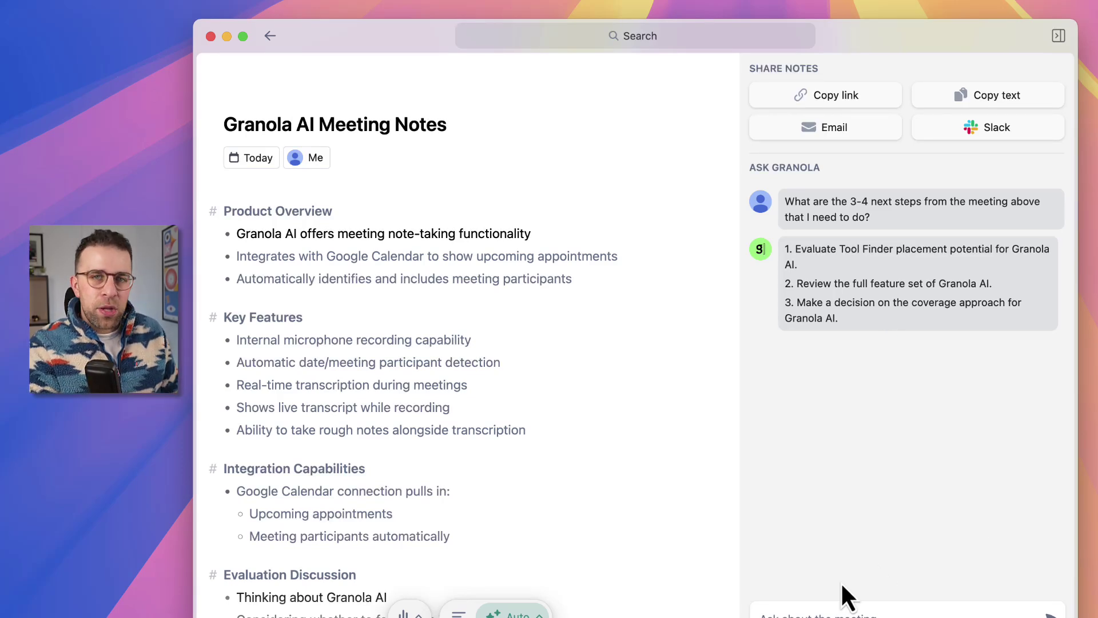
left_click(822, 609)
type("What was")
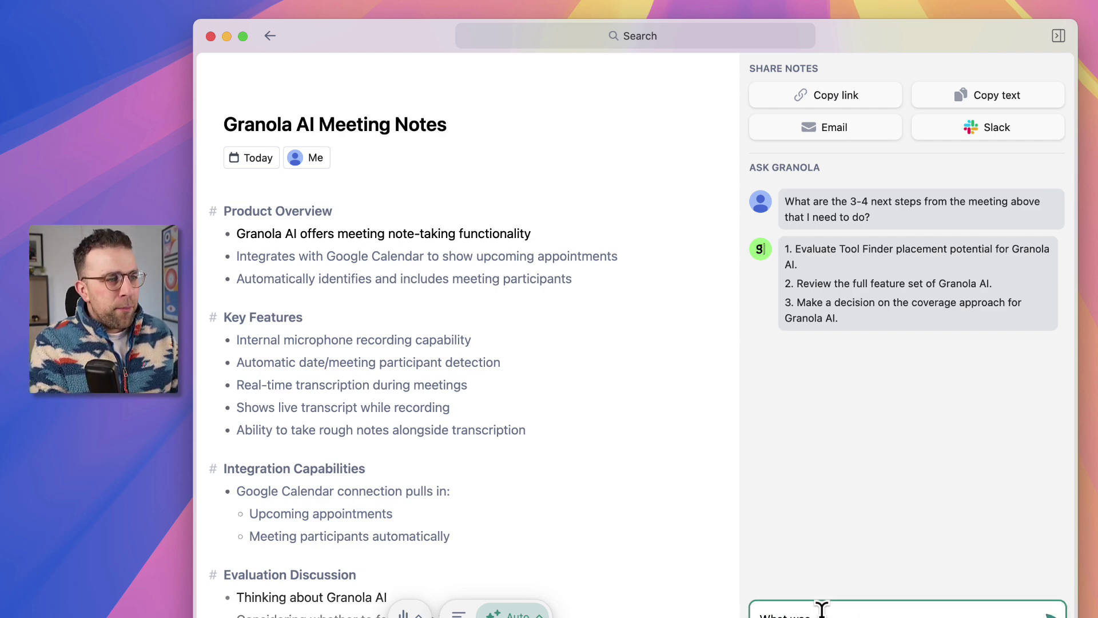
type(" I talkin gabout?")
key("Return")
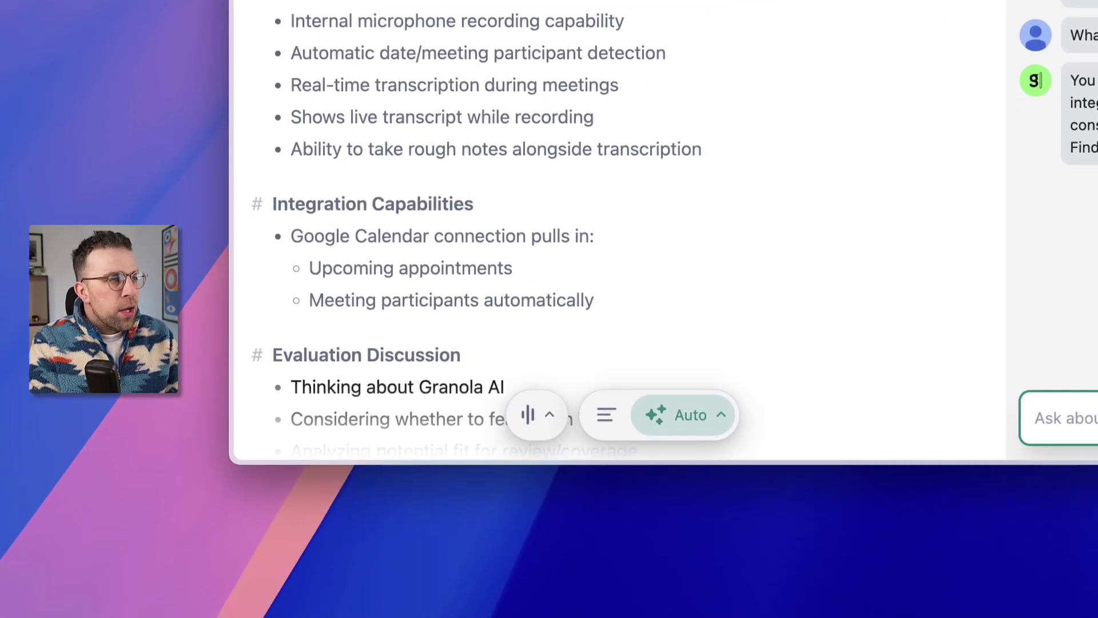
Step: Look through the available note templates and compare the original rough notes with the Auto-enhanced version
left_click(720, 421)
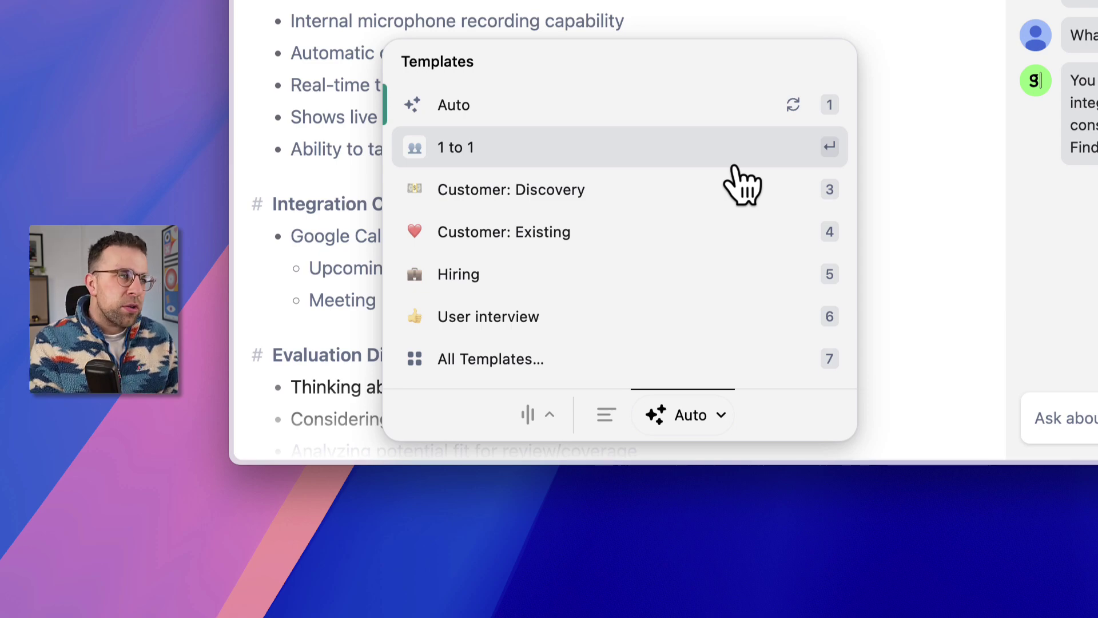
scroll(728, 217, "down", 2)
scroll(728, 217, "up", 2)
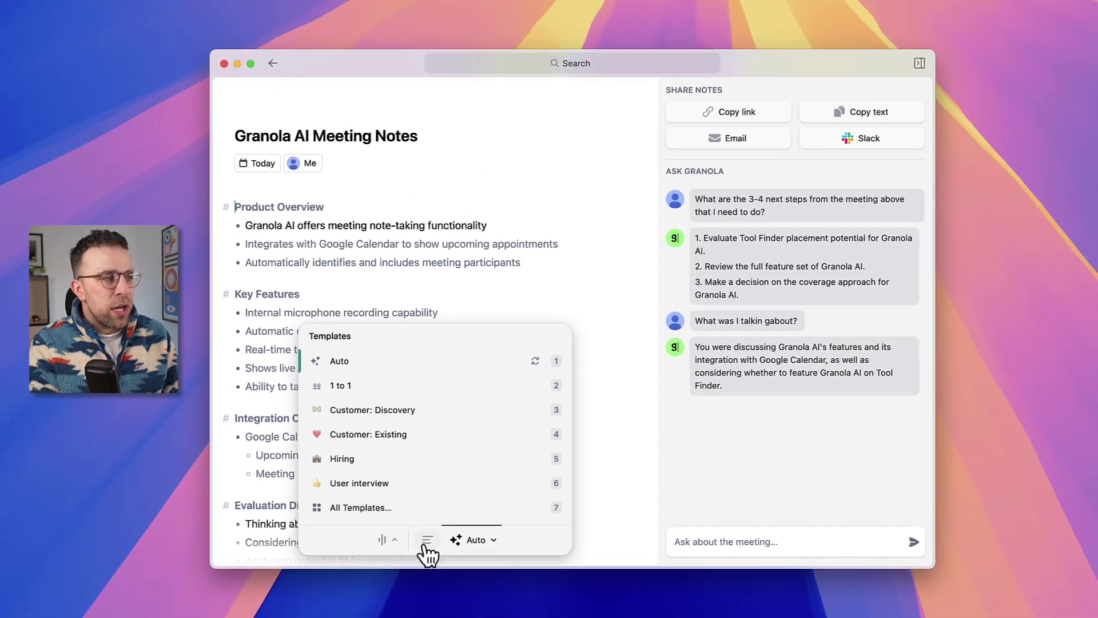
left_click(528, 470)
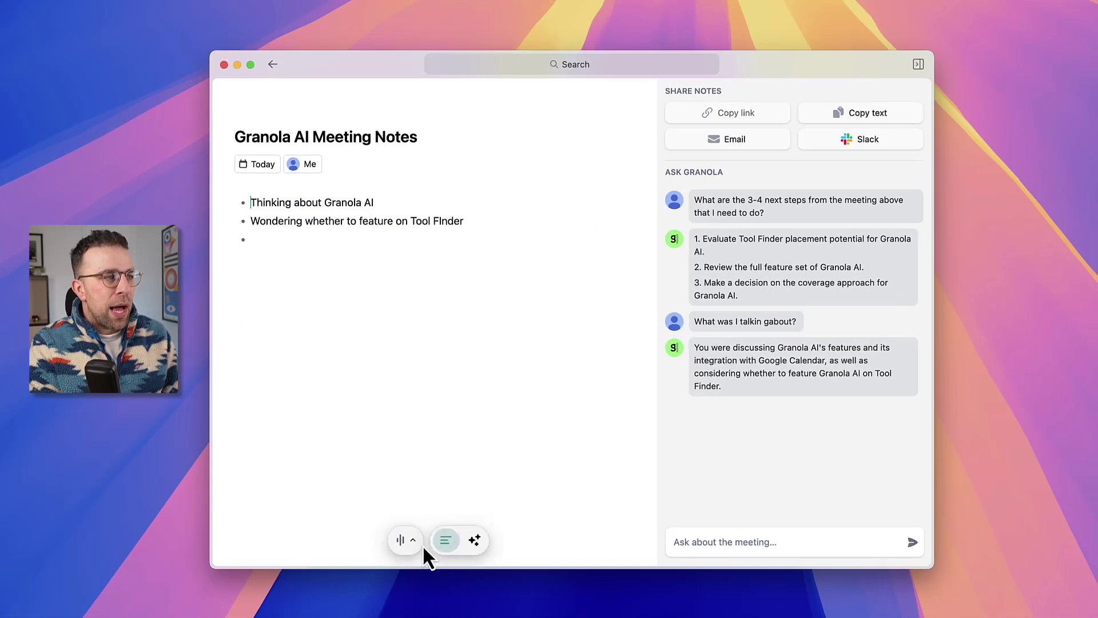
left_click(473, 541)
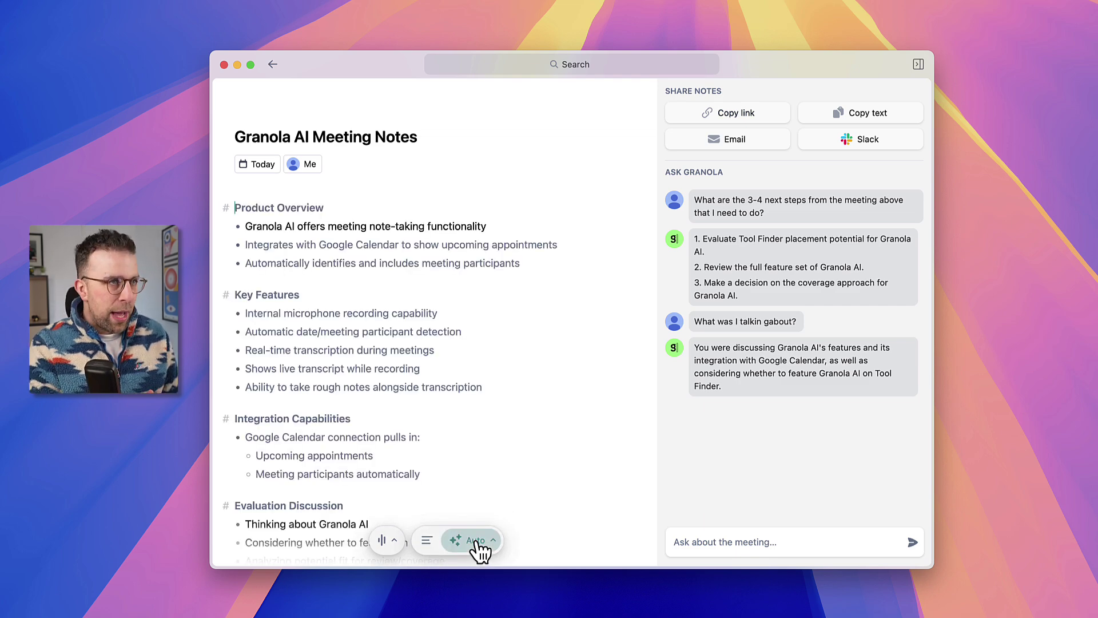
Step: Open the "Chat with meeting transcript" link in the browser, copy the page address and close the page
scroll(558, 258, "down", 5)
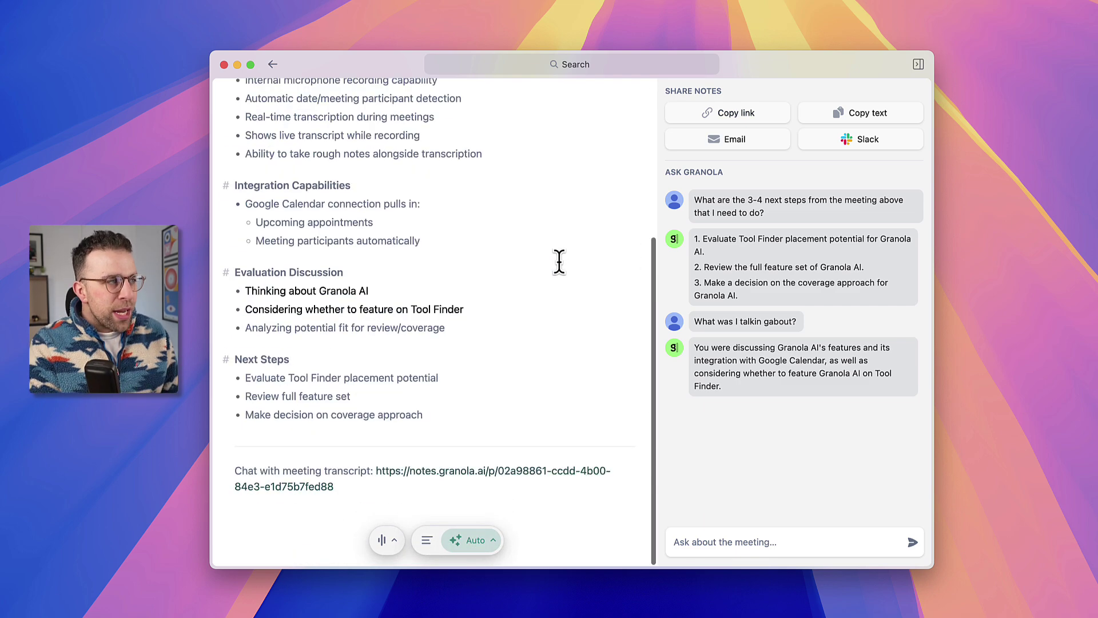
left_click(418, 472)
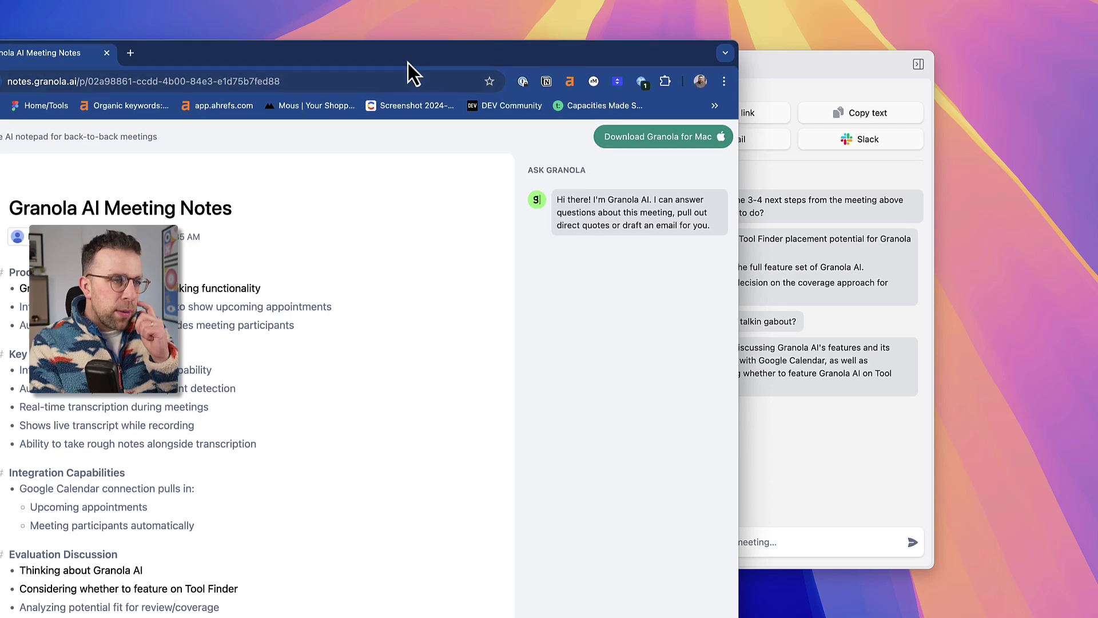
left_click_drag(407, 63, 629, 30)
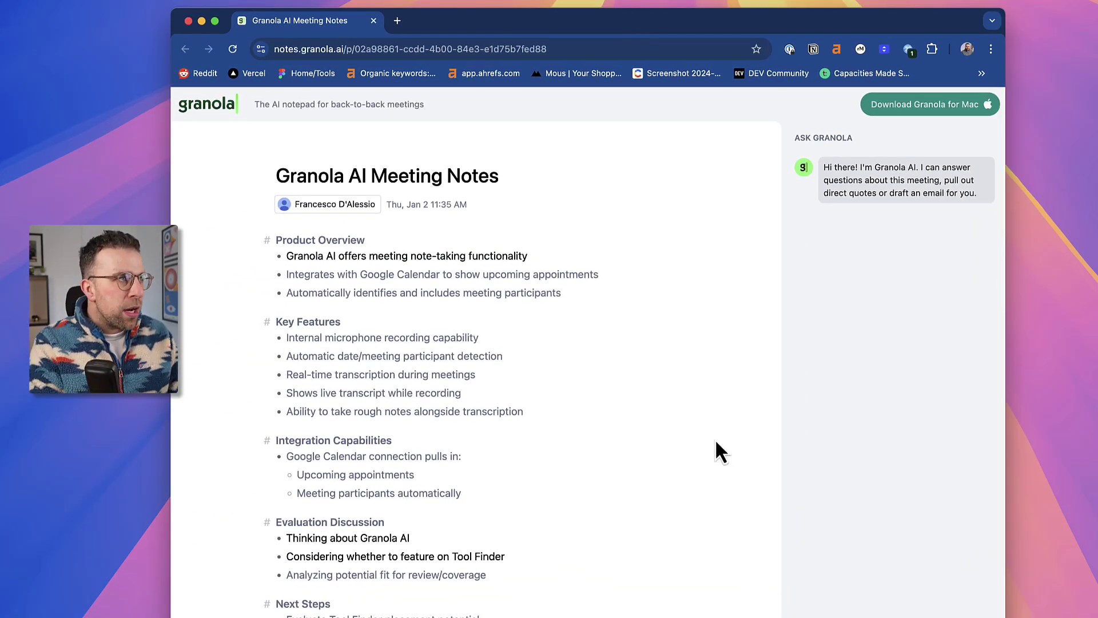
left_click(443, 41)
key("super+c")
key("super+w")
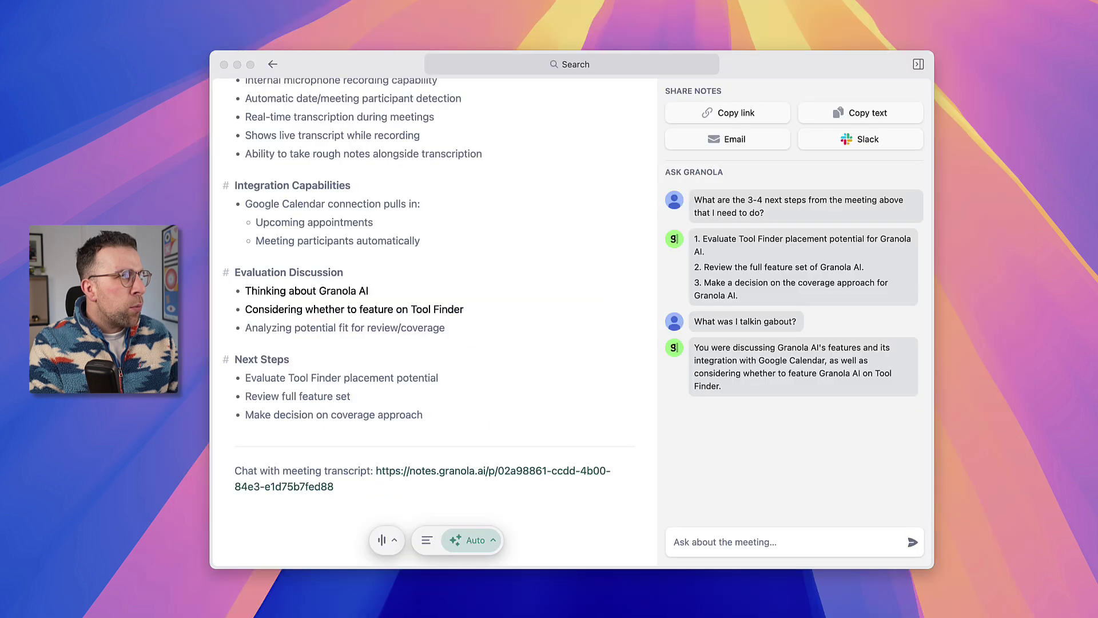
Step: Open the copied meeting notes link in a new incognito browser window
left_click(1, 0)
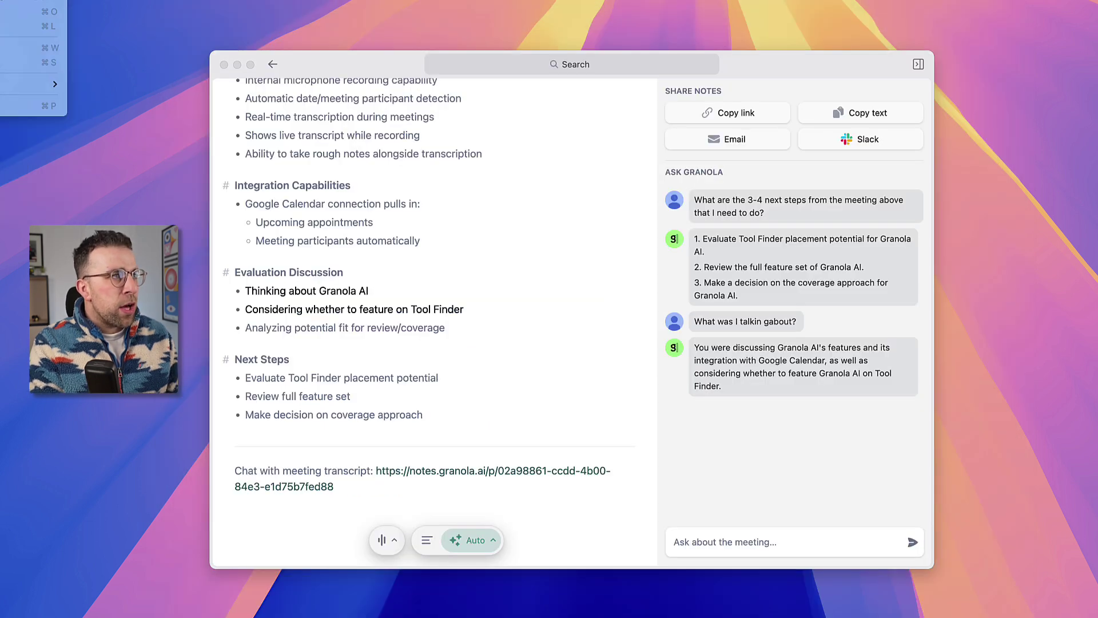
key("shift+super+n")
key("super+v")
key("Return")
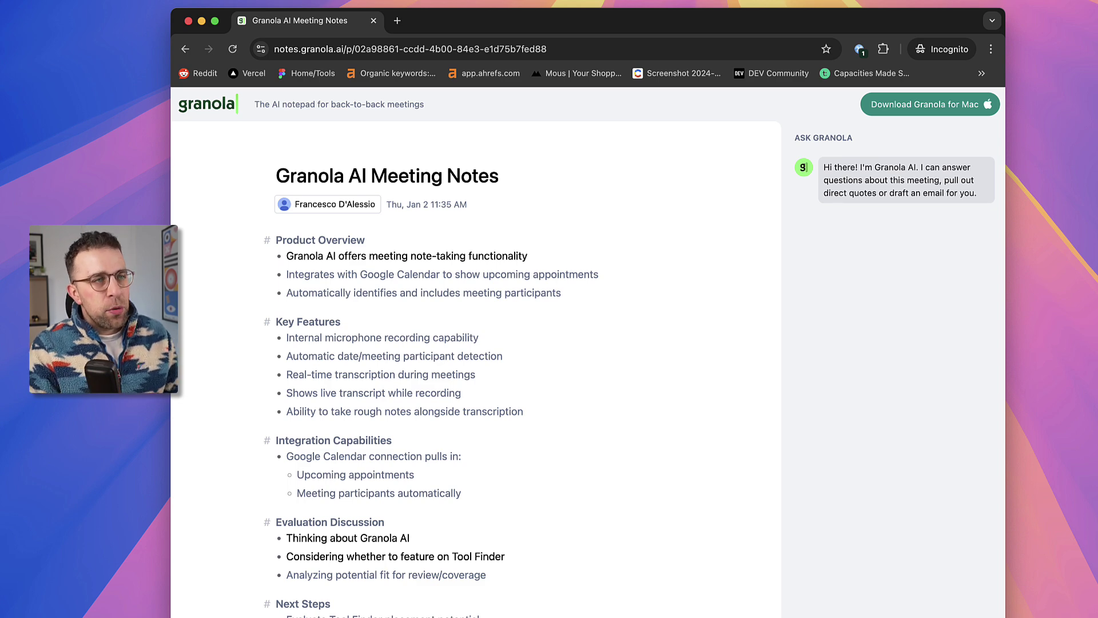
Step: Ask "What was the meetin gabout?" on the shared page, view the transcript summary for "Thinking about Granola AI" and close the page
key("Return")
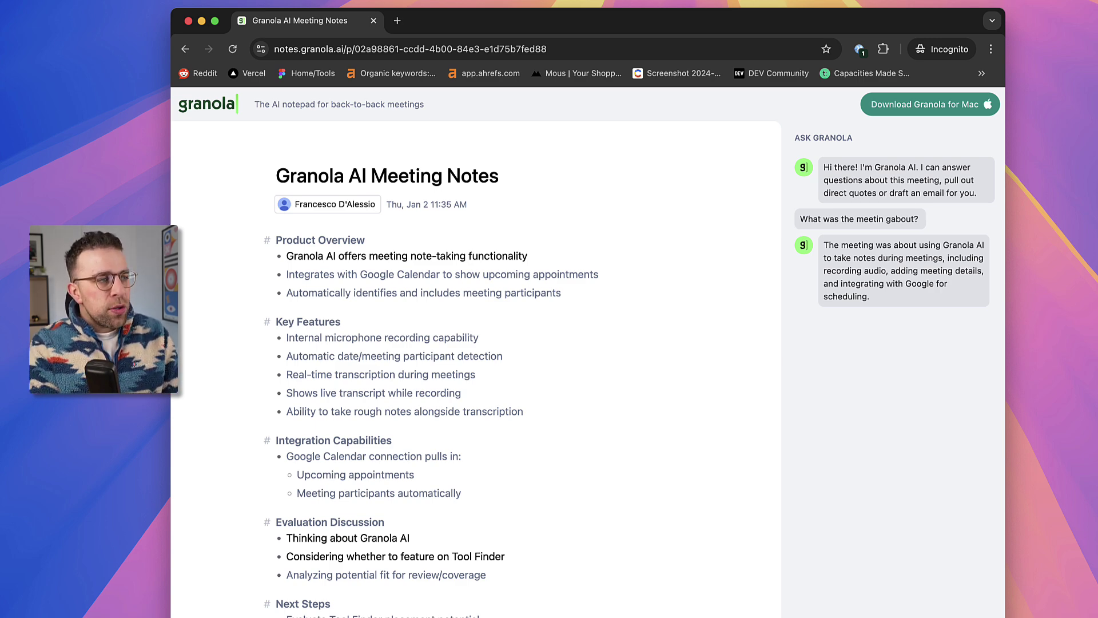
left_click(396, 541)
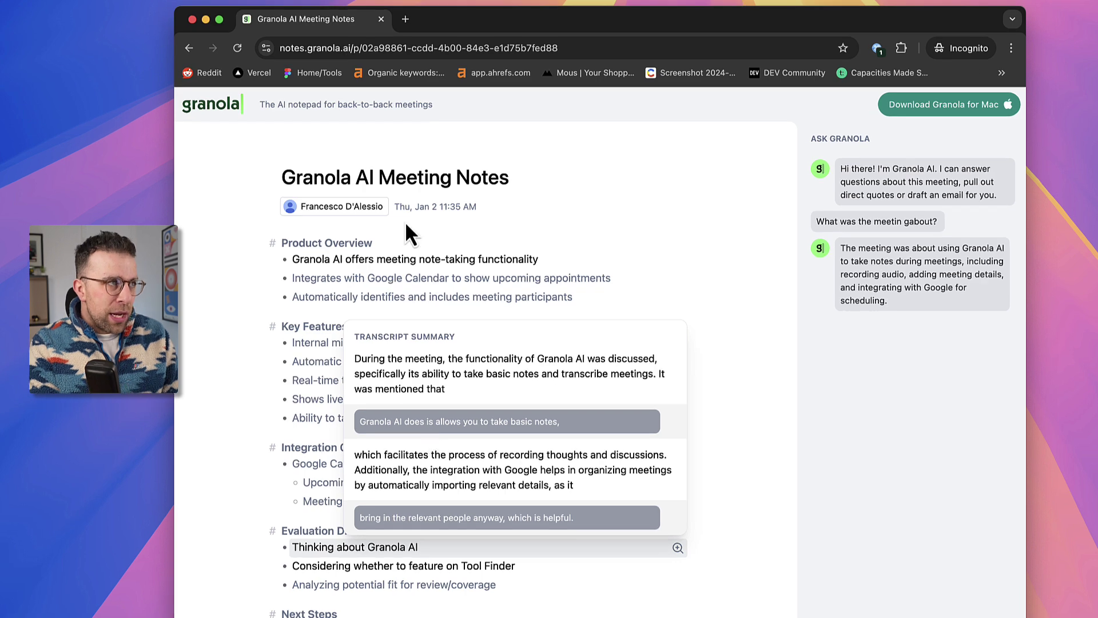
left_click(381, 19)
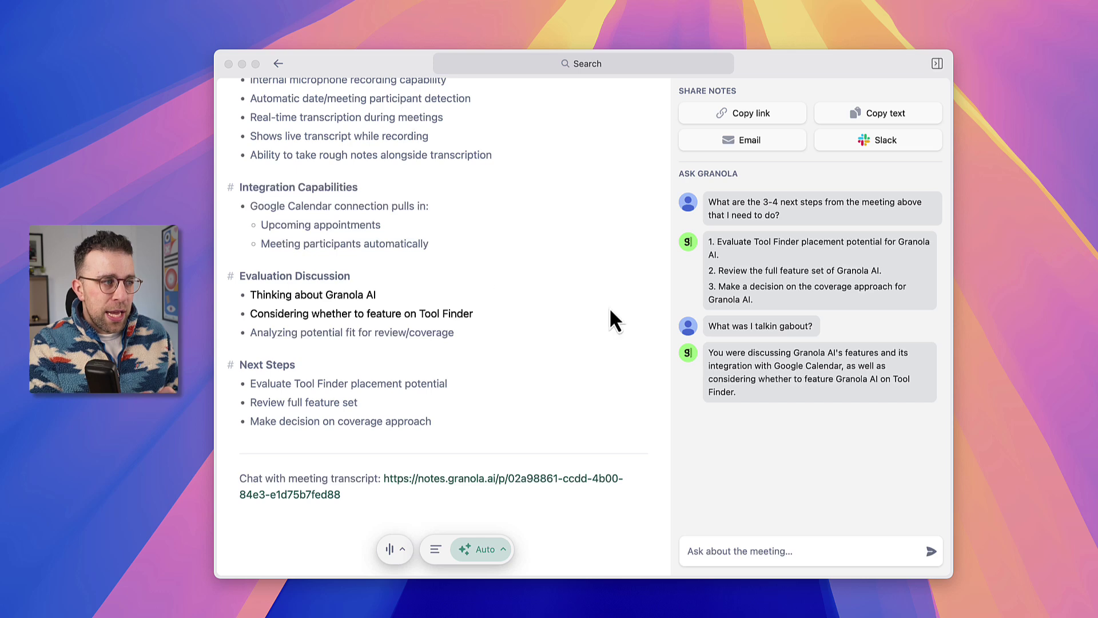
Step: Return to Granola's list of notes and check which calendars can be included under Coming up
scroll(609, 312, "up", 5)
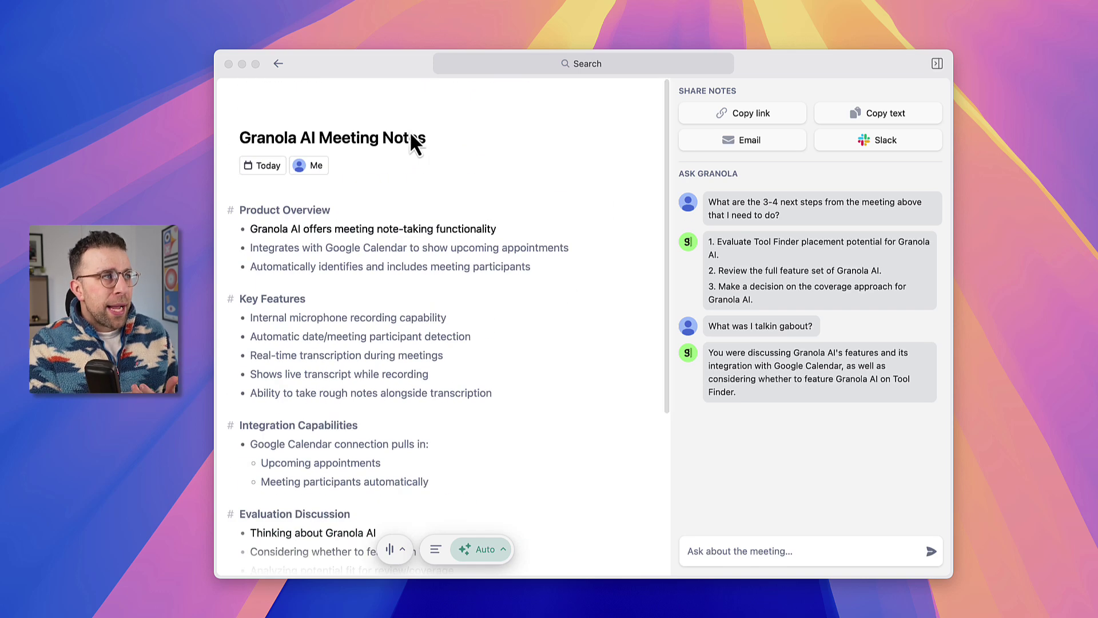
left_click(278, 63)
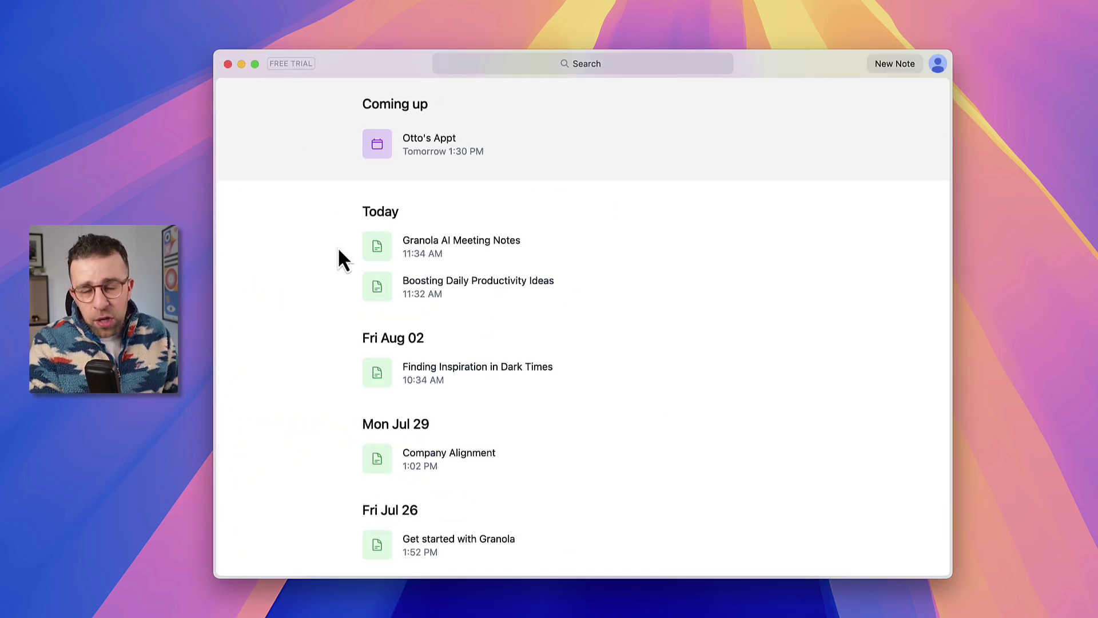
scroll(523, 316, "down", 1)
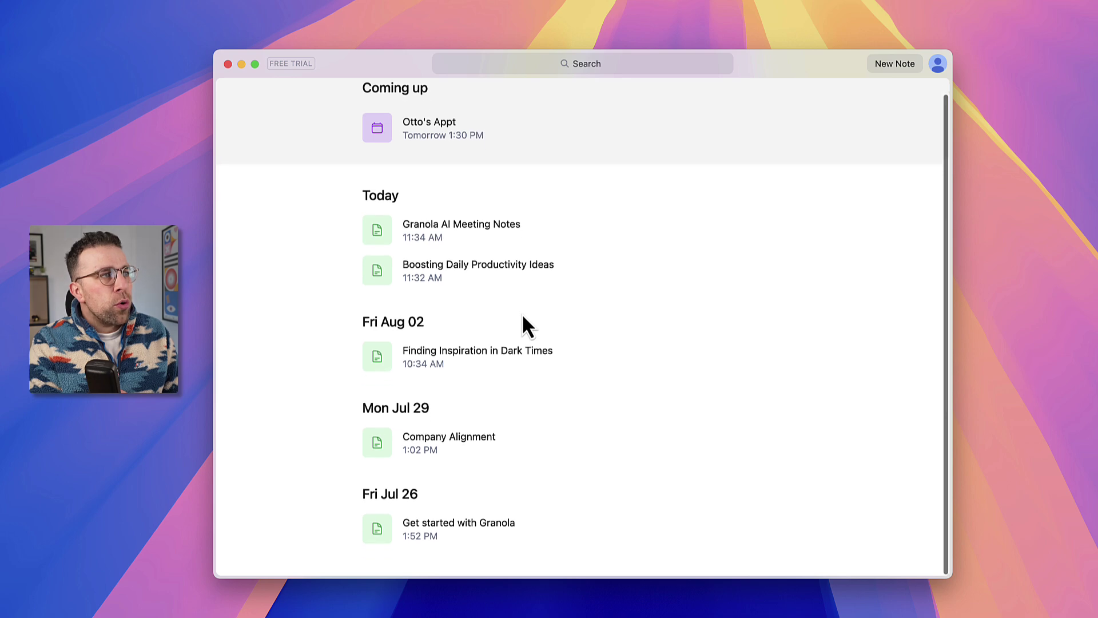
left_click(439, 104)
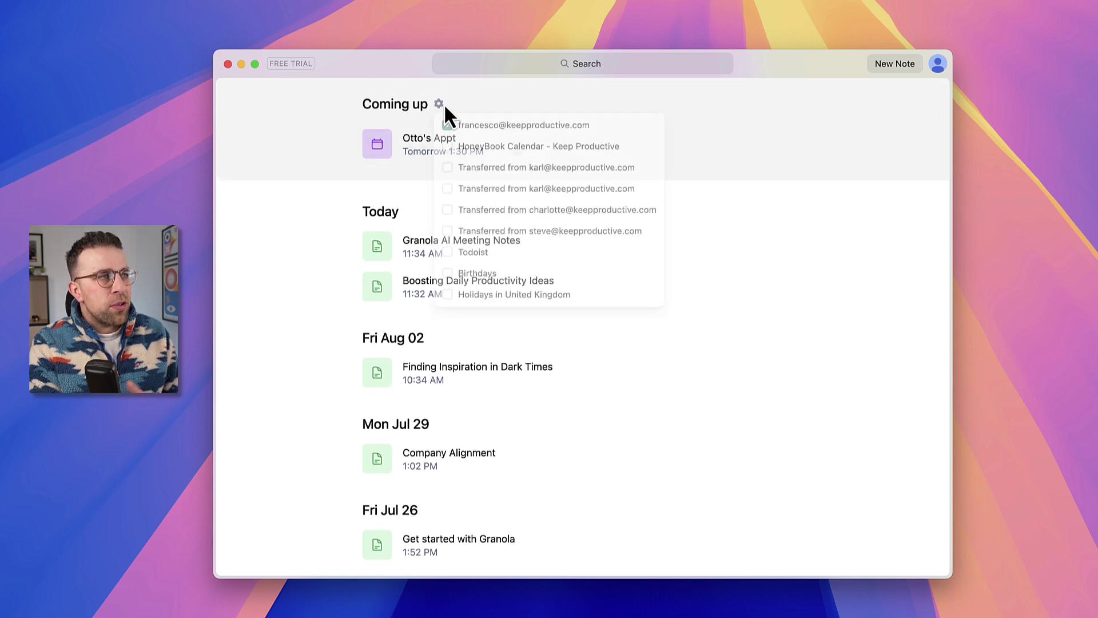
left_click(334, 144)
Step: Copy the invite link for the Granola account
left_click(938, 65)
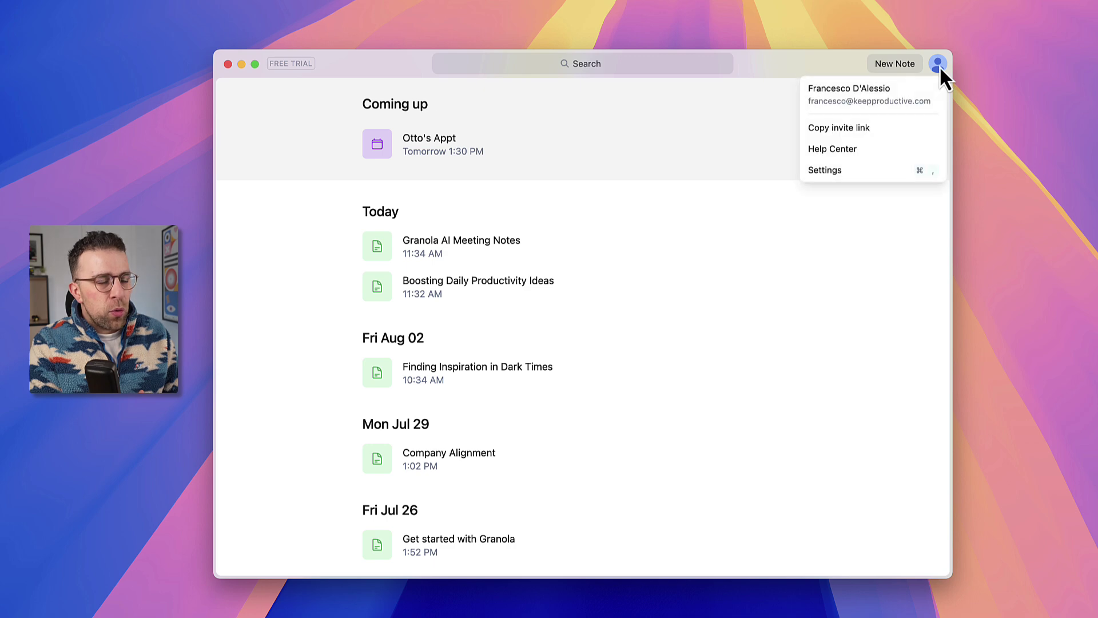
left_click(855, 135)
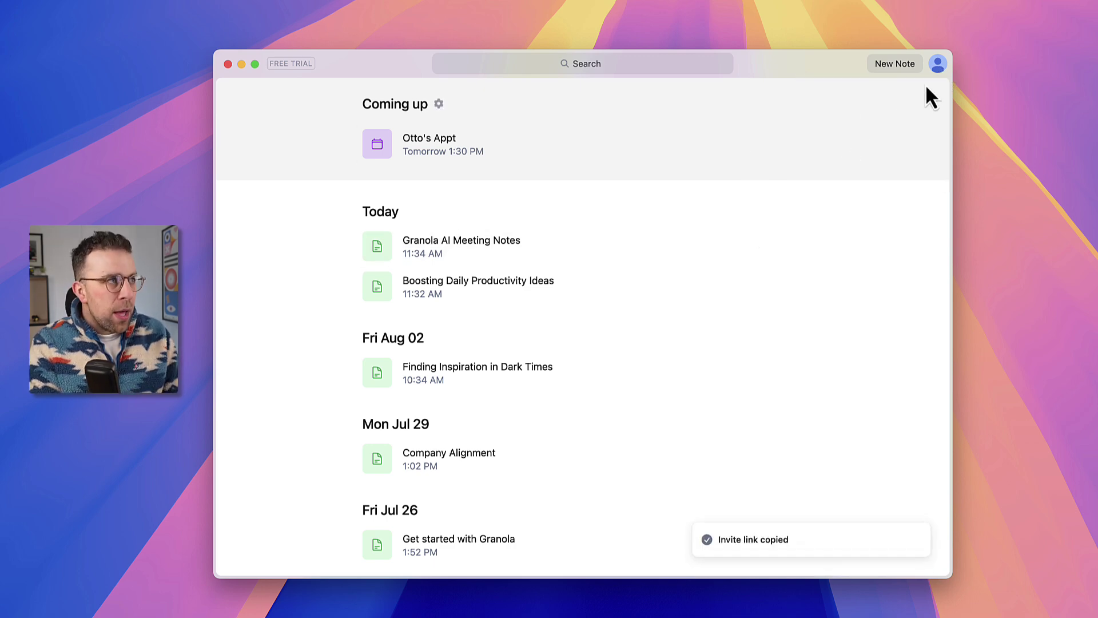
Step: Review the Free Trial, Individual and Business plans in the Team & Billing settings, then close the settings
left_click(288, 65)
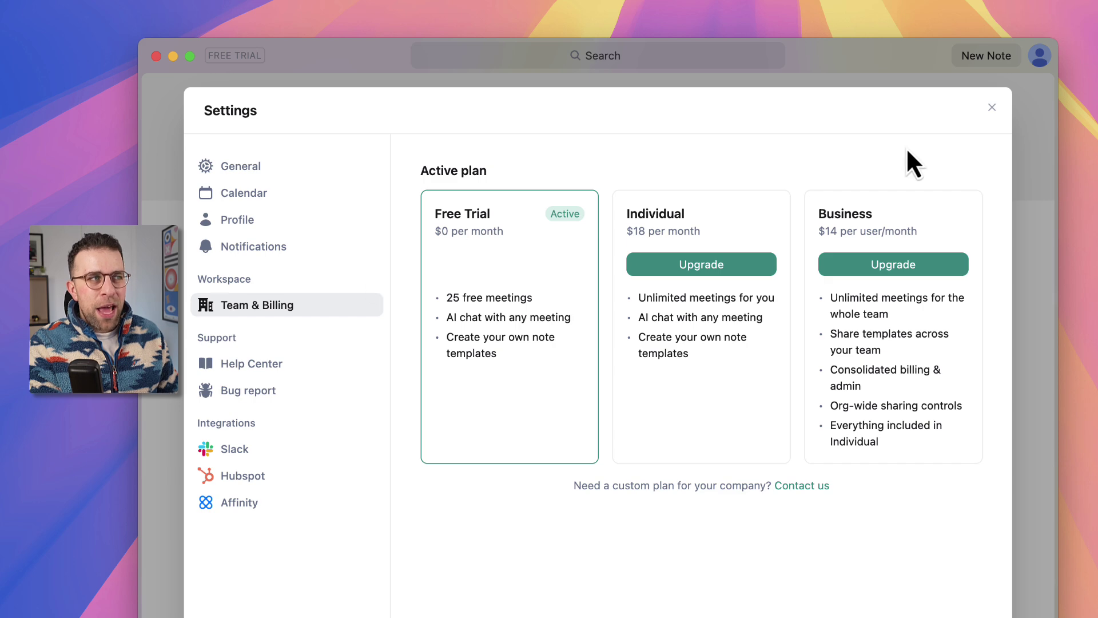
left_click(992, 107)
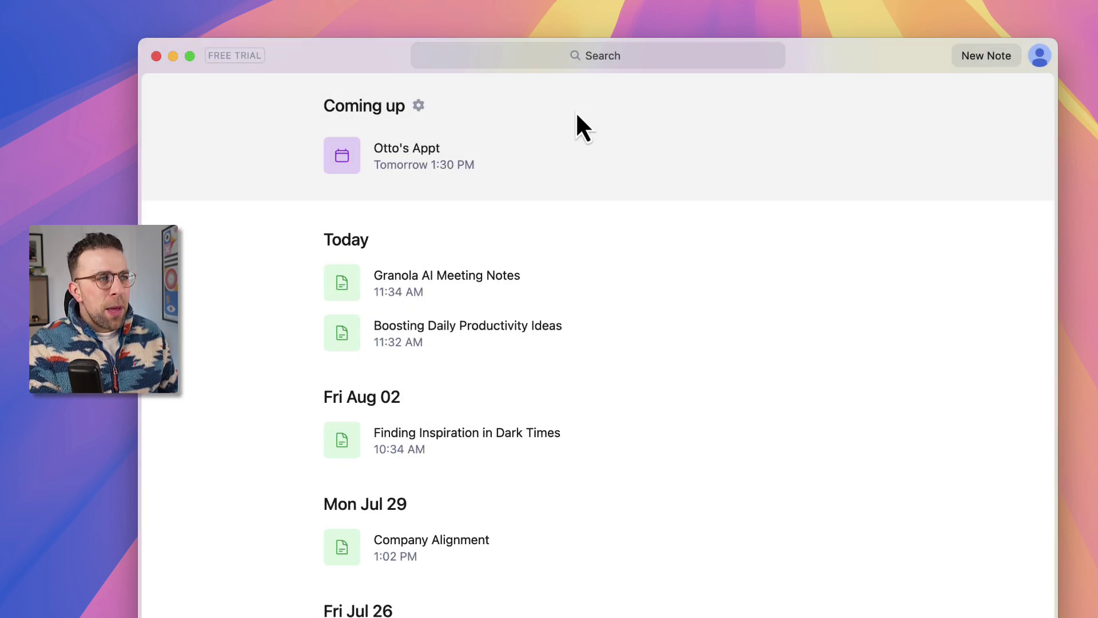
Step: Open the note for tomorrow's 1:30 PM appointment, dismiss its meeting notice and transcript, and return to the list of notes
left_click(581, 148)
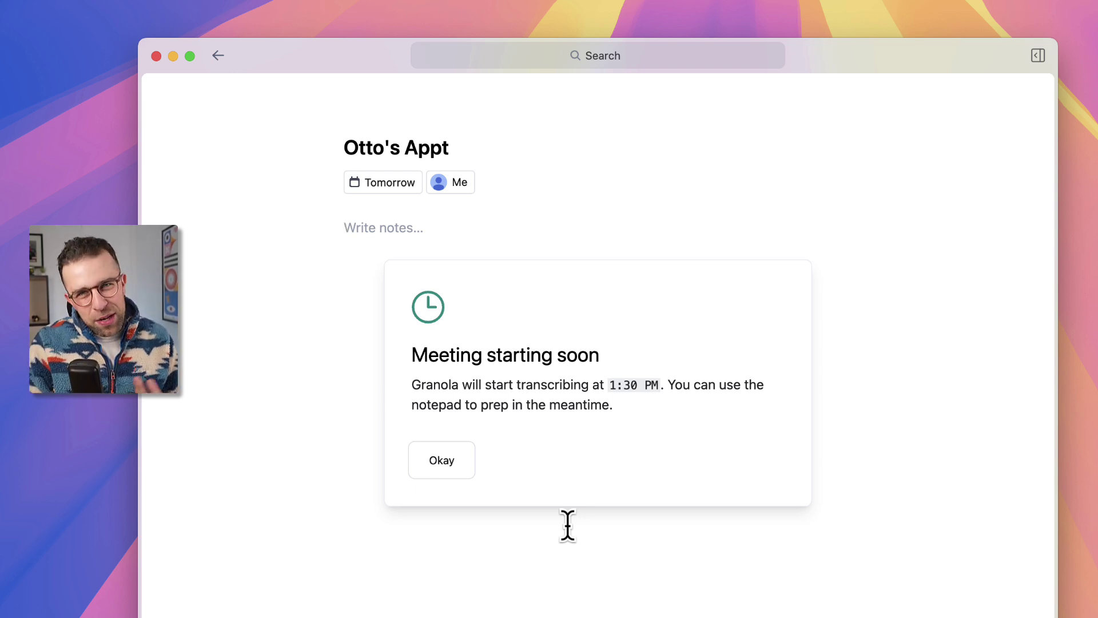
left_click(452, 460)
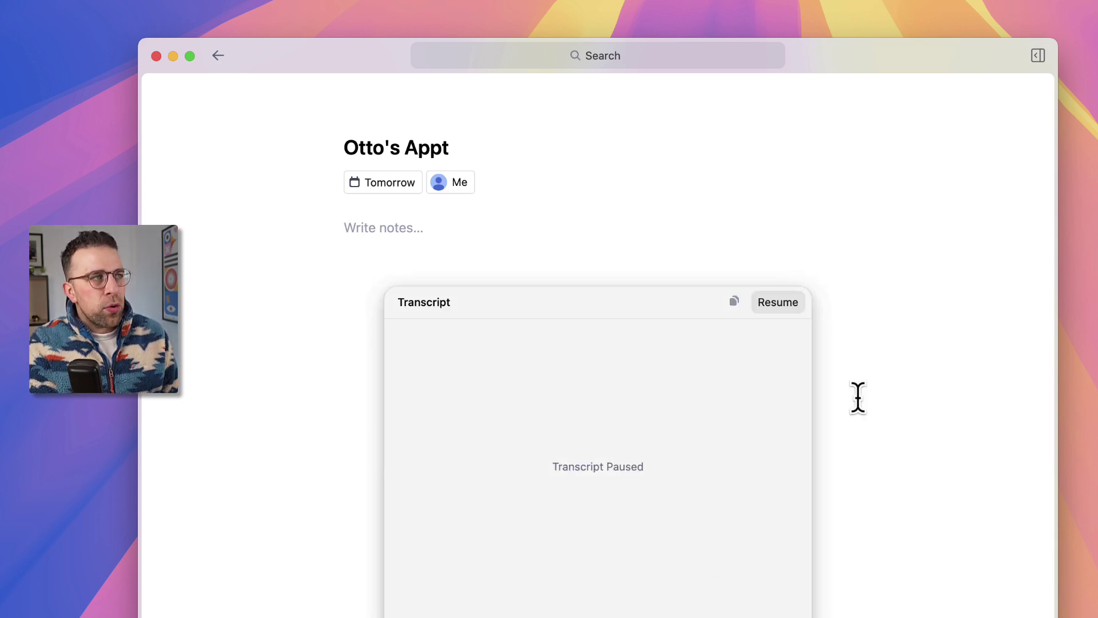
left_click(838, 373)
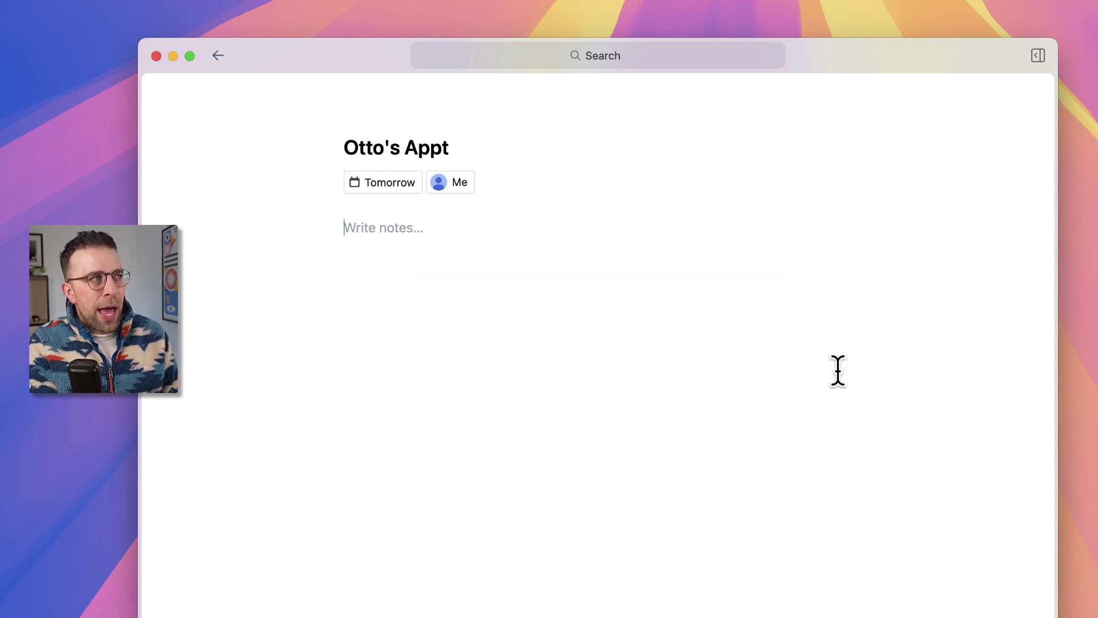
left_click(220, 60)
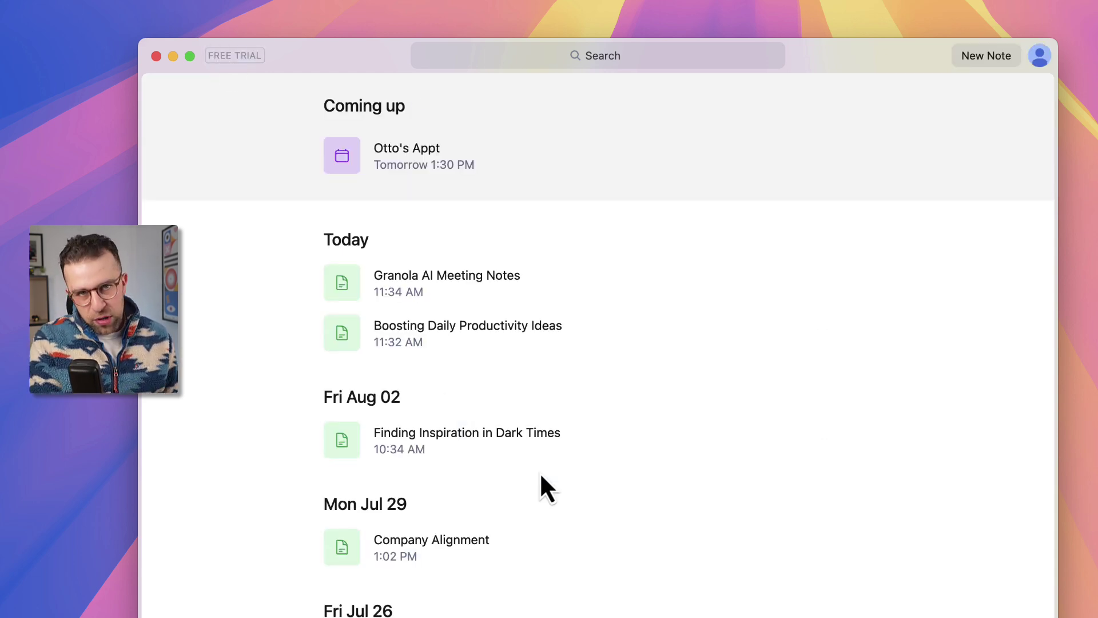